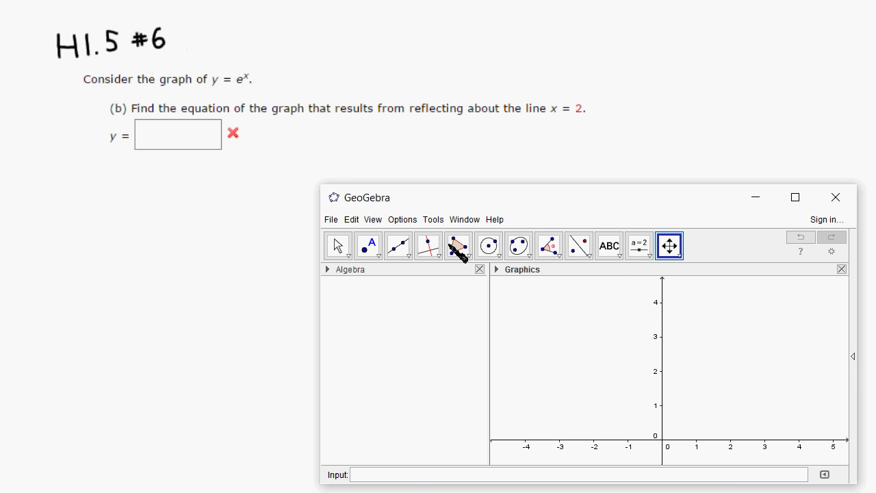
Enlarge the GeoGebra window and begin entering y = exp(x) using the suggested exp function
{"action": "left_click_drag", "start_coordinate": [320, 184], "coordinate": [300, 137]}
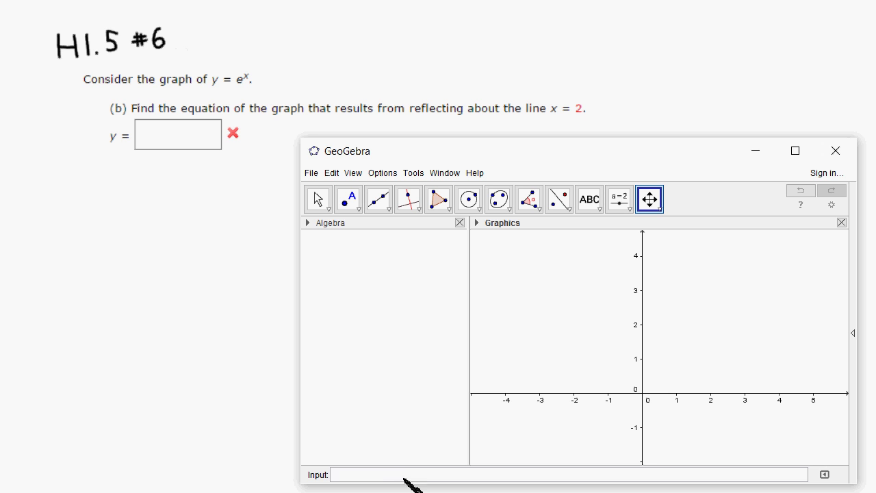
{"action": "left_click", "coordinate": [388, 475]}
{"action": "type", "text": "y"}
{"action": "type", "text": "=ex"}
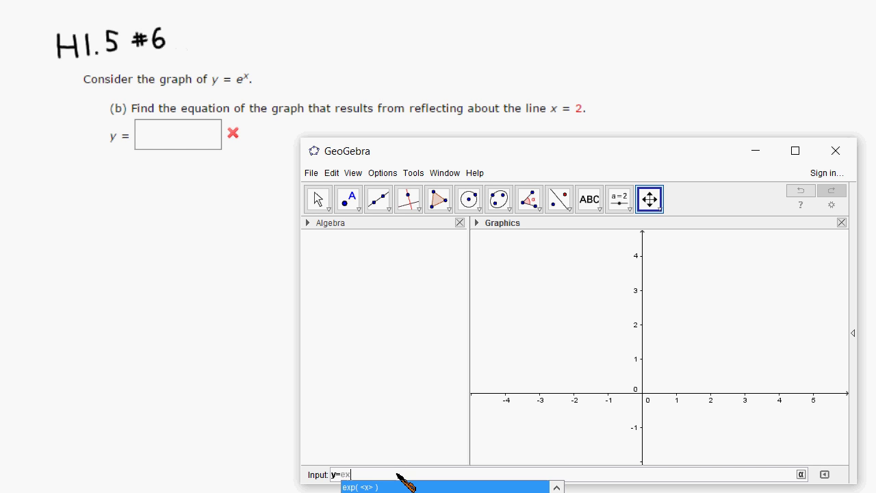
{"action": "type", "text": "(x"}
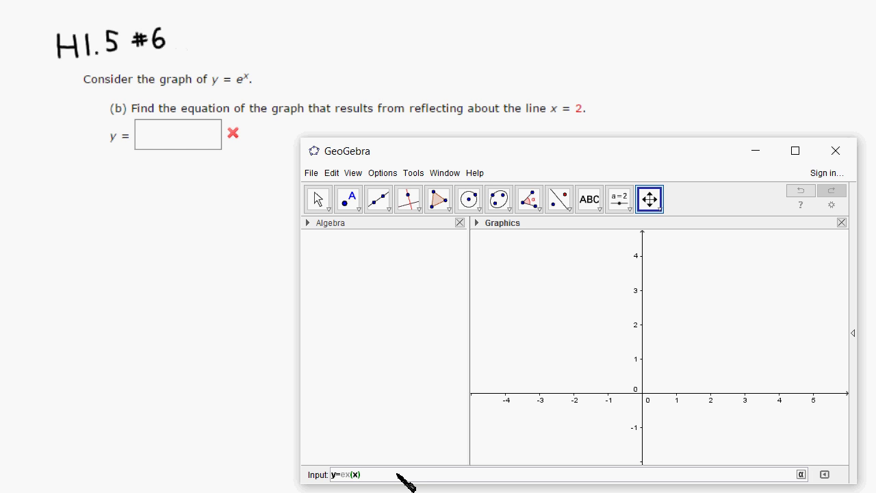
{"action": "key", "text": "Left"}
{"action": "key", "text": "Left"}
{"action": "key", "text": "Left"}
{"action": "type", "text": "p"}
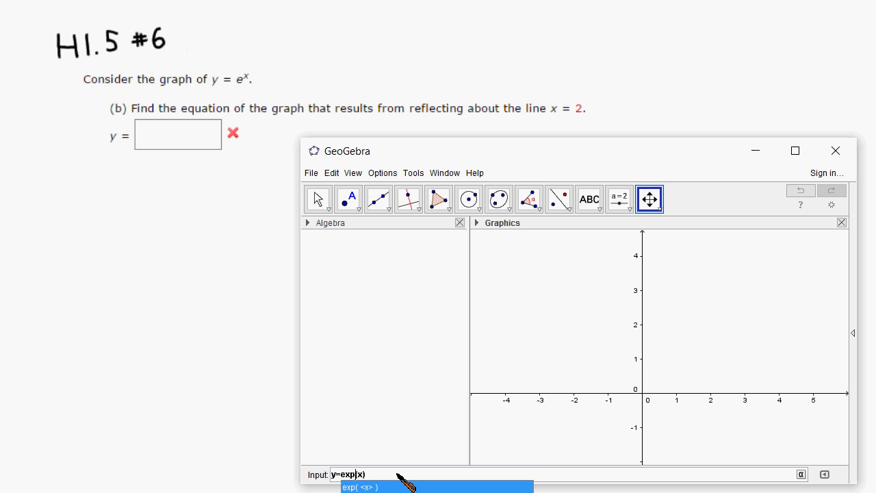
{"action": "key", "text": "Return"}
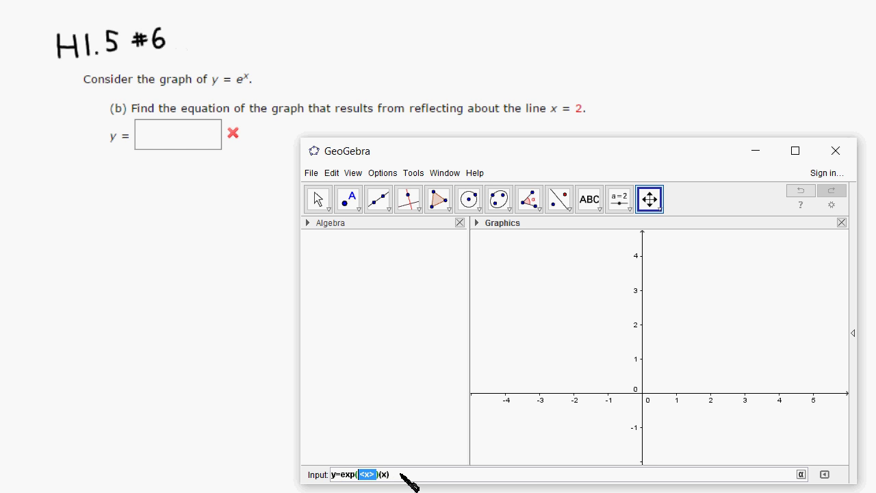
Fix the argument to graph y = e^x, then add the vertical line x = 2
{"action": "left_click", "coordinate": [402, 473]}
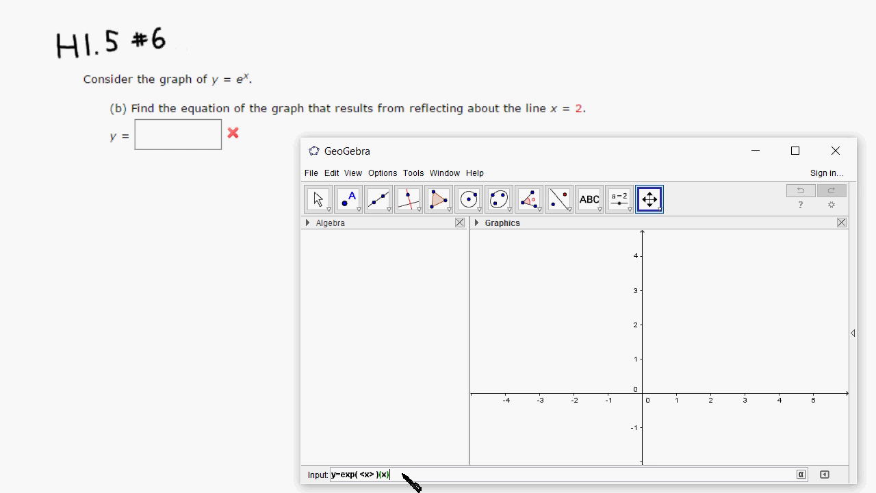
{"action": "key", "text": "BackSpace"}
{"action": "key", "text": "BackSpace"}
{"action": "key", "text": "BackSpace"}
{"action": "key", "text": "Left"}
{"action": "key", "text": "BackSpace"}
{"action": "key", "text": "BackSpace"}
{"action": "key", "text": "BackSpace"}
{"action": "type", "text": "x"}
{"action": "key", "text": "Return"}
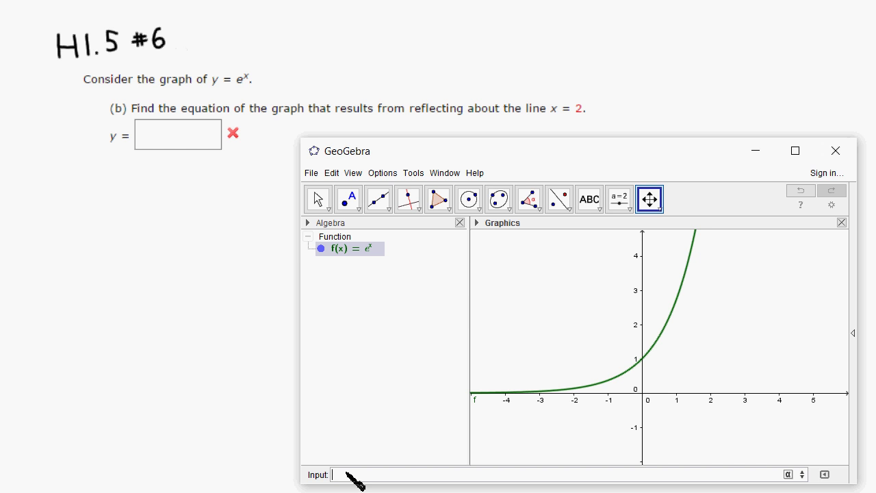
{"action": "type", "text": "x = 2"}
{"action": "key", "text": "Return"}
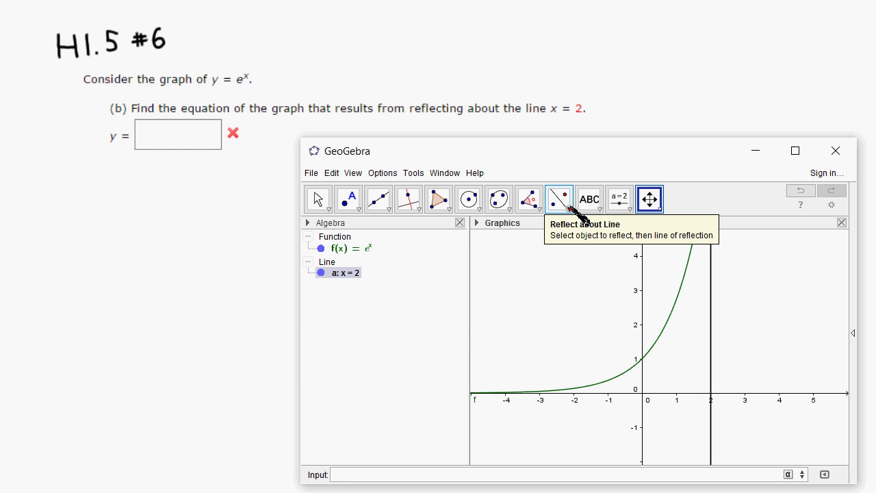
Reflect the e^x curve about the line x = 2
{"action": "left_click", "coordinate": [573, 208]}
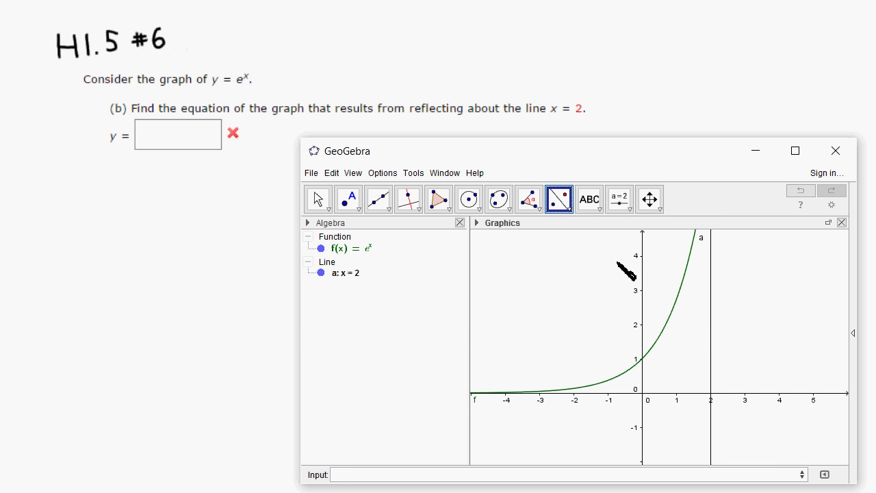
{"action": "left_click", "coordinate": [665, 328]}
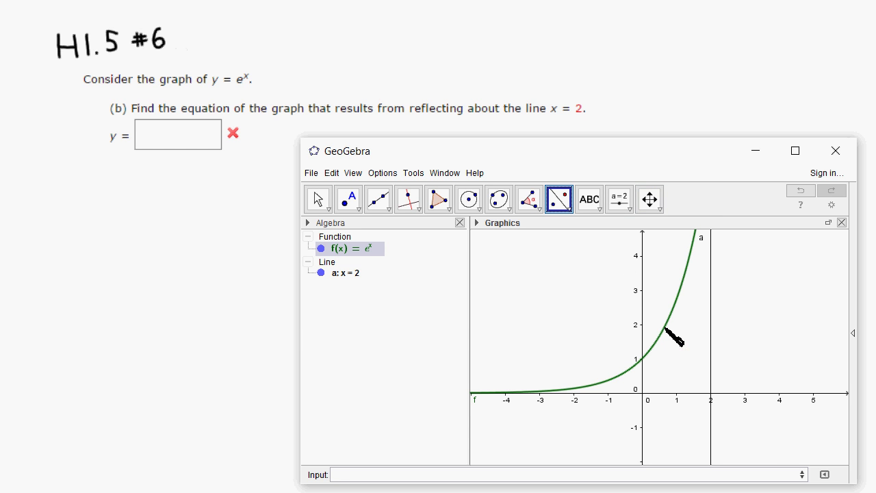
{"action": "left_click", "coordinate": [711, 330]}
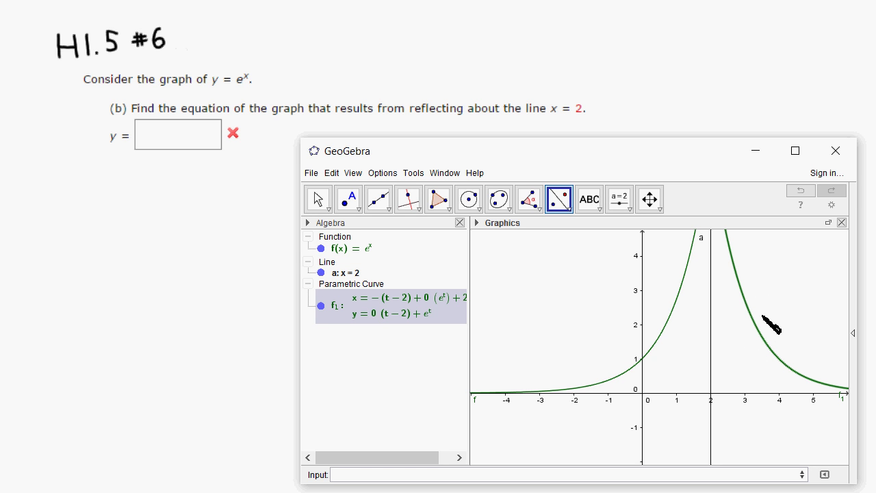
Hide the original e^x curve, briefly showing it again to compare with the reflection
{"action": "left_click", "coordinate": [340, 246]}
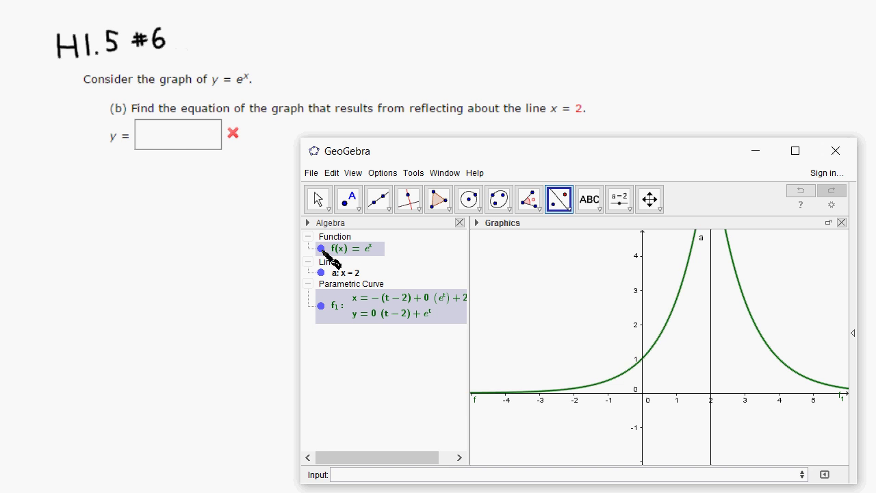
{"action": "left_click", "coordinate": [321, 249]}
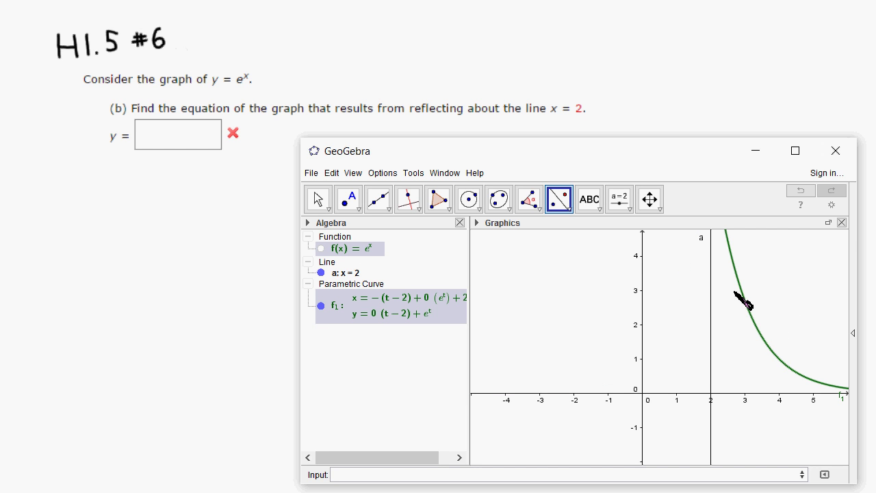
{"action": "left_click", "coordinate": [362, 470]}
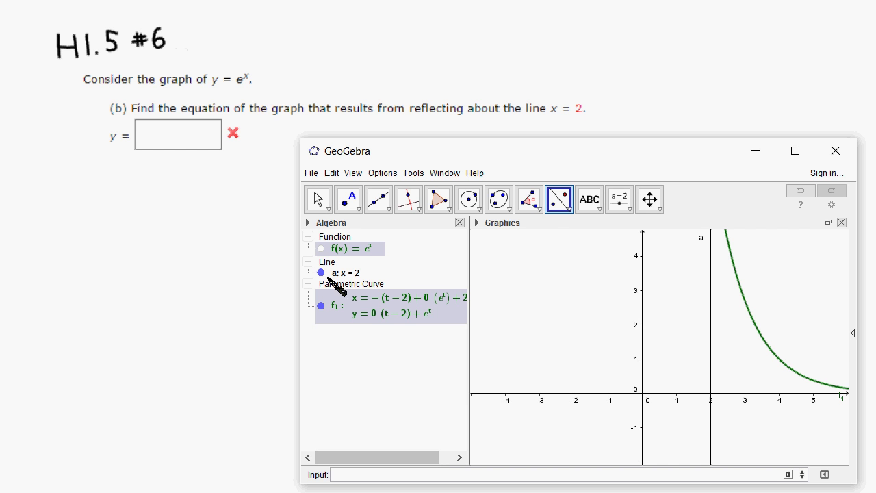
{"action": "left_click", "coordinate": [321, 248]}
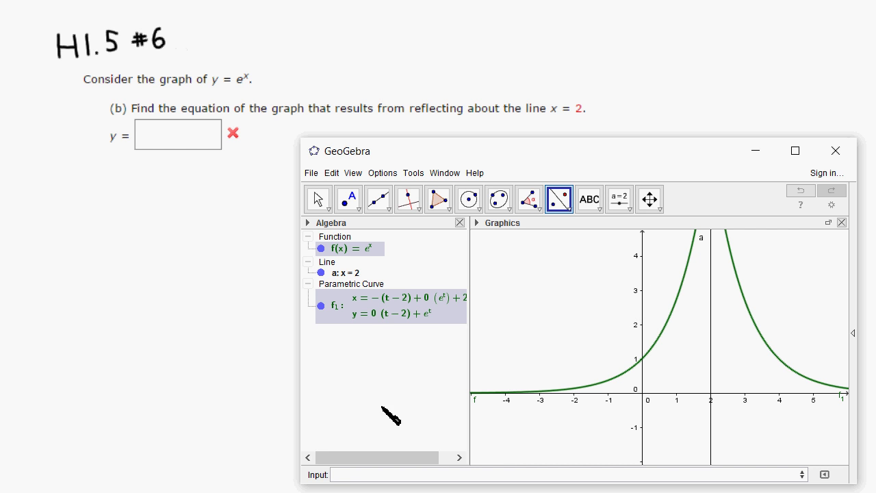
{"action": "left_click", "coordinate": [320, 248]}
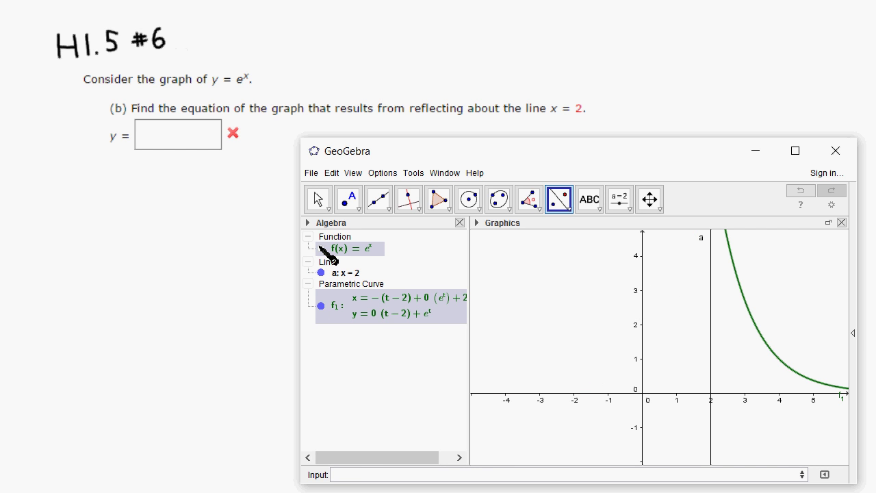
{"action": "left_click", "coordinate": [357, 475]}
Graph y = e^(-x) and pan the view right to about x = 8
{"action": "type", "text": "y="}
{"action": "type", "text": "exp"}
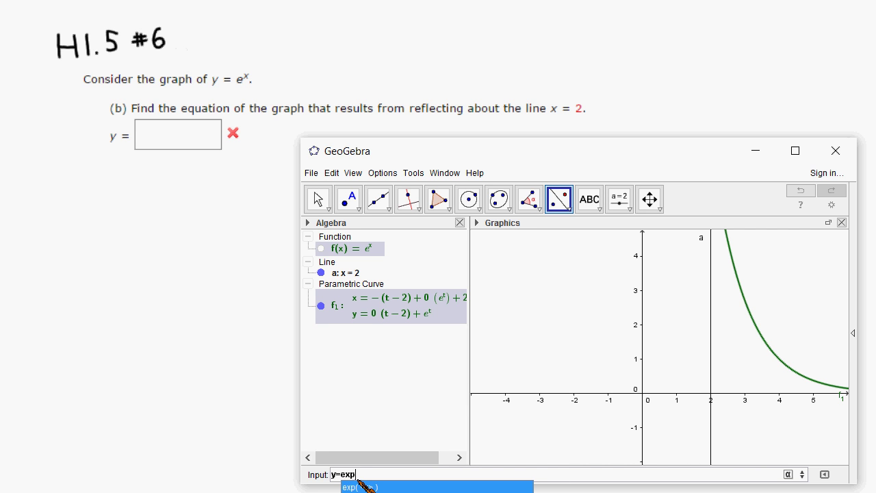
{"action": "type", "text": "(-x)"}
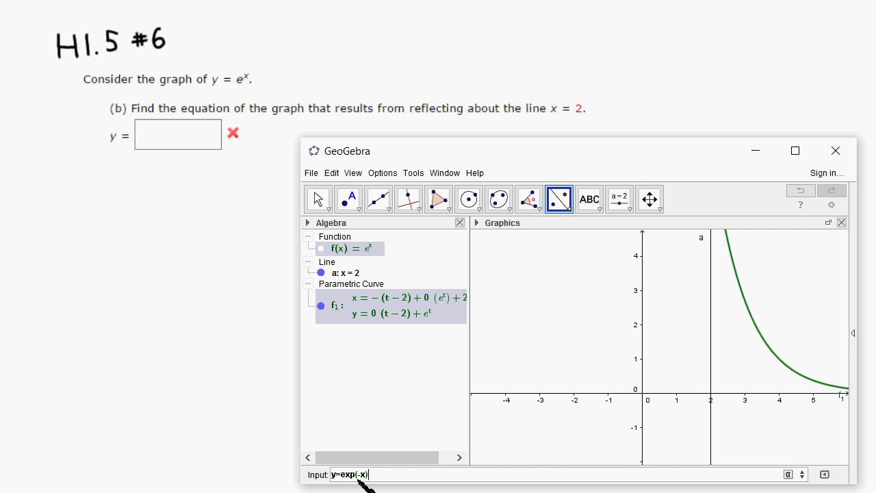
{"action": "key", "text": "Return"}
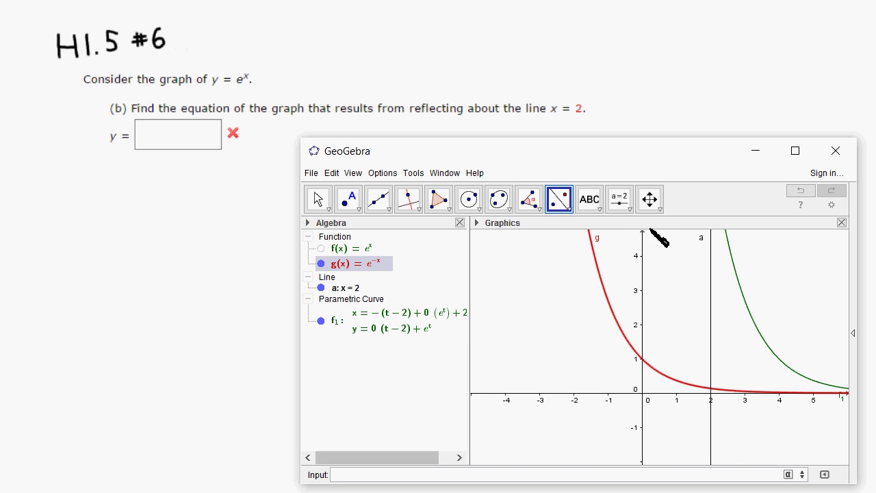
{"action": "left_click", "coordinate": [649, 198]}
{"action": "mouse_move", "coordinate": [674, 334]}
{"action": "left_mouse_down"}
{"action": "mouse_move", "coordinate": [576, 334]}
{"action": "mouse_move", "coordinate": [576, 342]}
{"action": "left_mouse_up"}
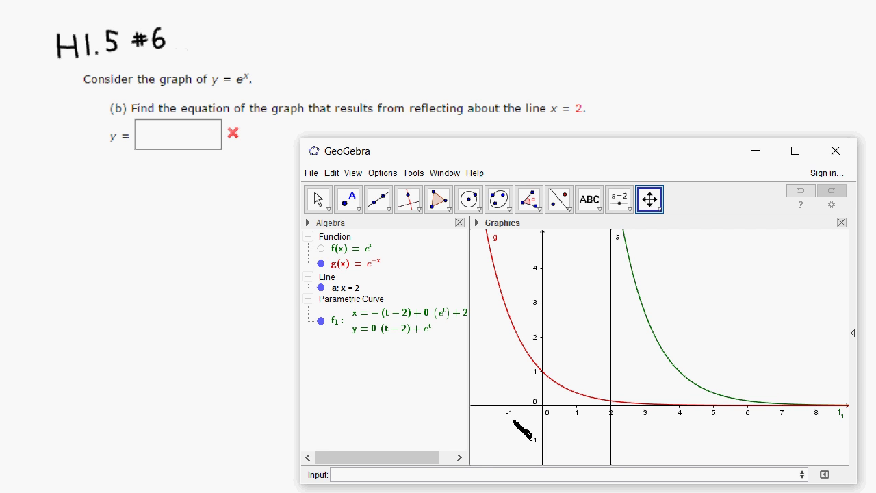
Change g's definition in Object Properties to e^(-(x-4)) and close the dialog
{"action": "right_click", "coordinate": [367, 266]}
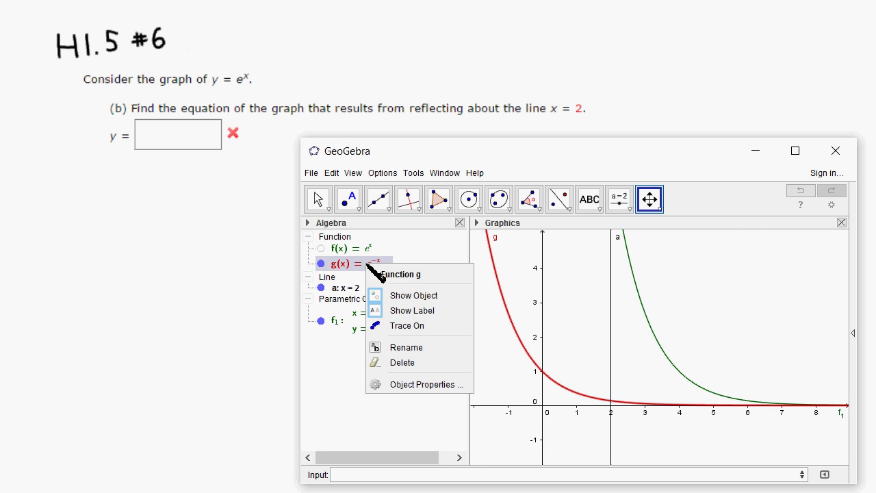
{"action": "left_click", "coordinate": [403, 383]}
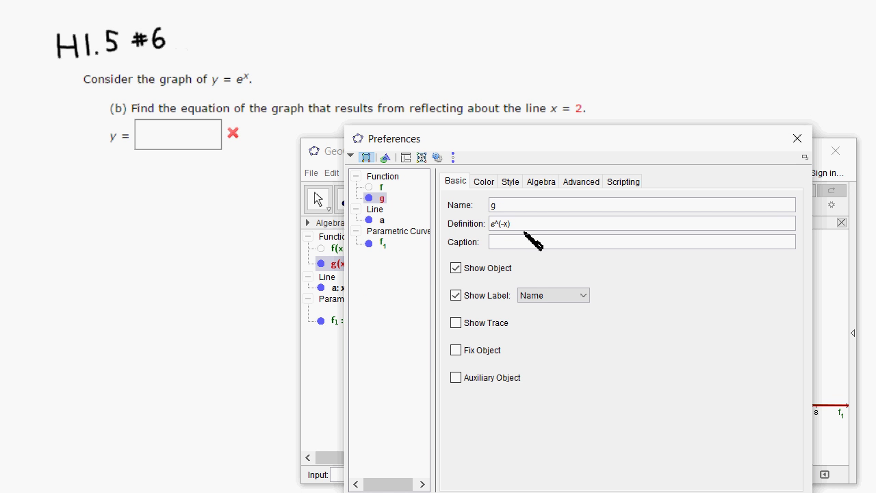
{"action": "left_click", "coordinate": [522, 223]}
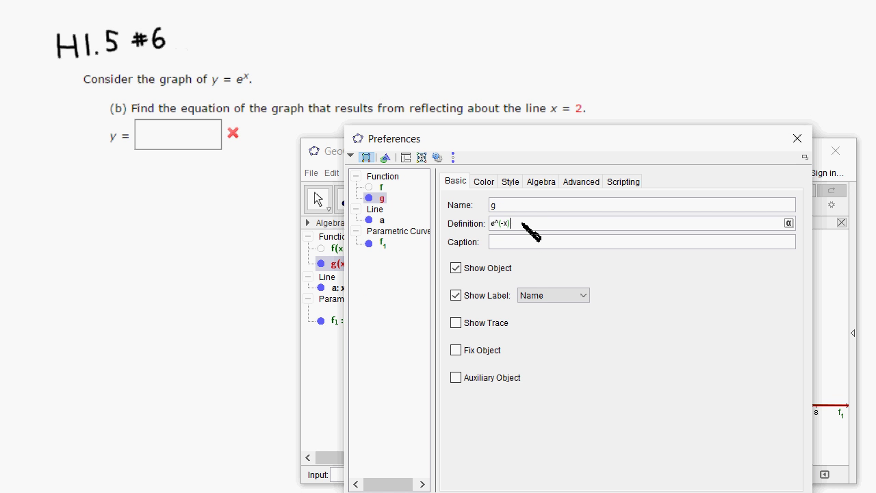
{"action": "type", "text": "("}
{"action": "key", "text": "Right"}
{"action": "type", "text": ")"}
{"action": "left_click", "coordinate": [797, 139]}
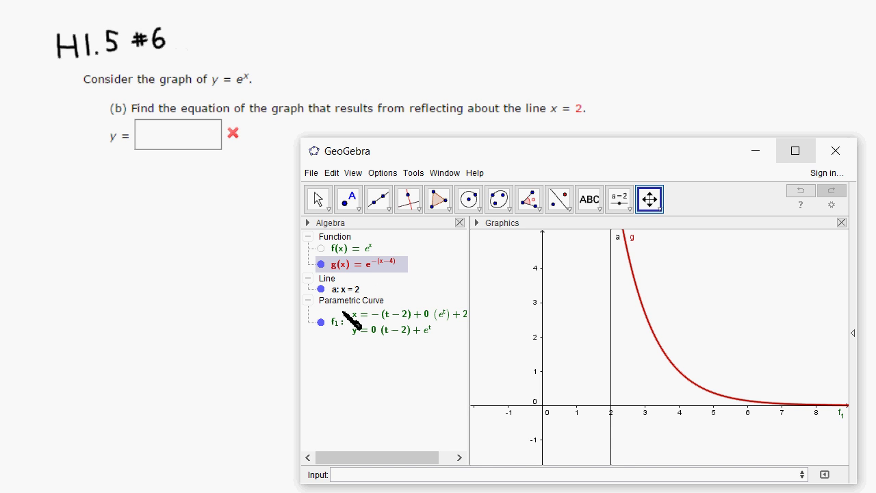
Toggle f₁ and g visibility to compare them, ending with f₁ hidden and g shown
{"action": "left_click", "coordinate": [321, 321]}
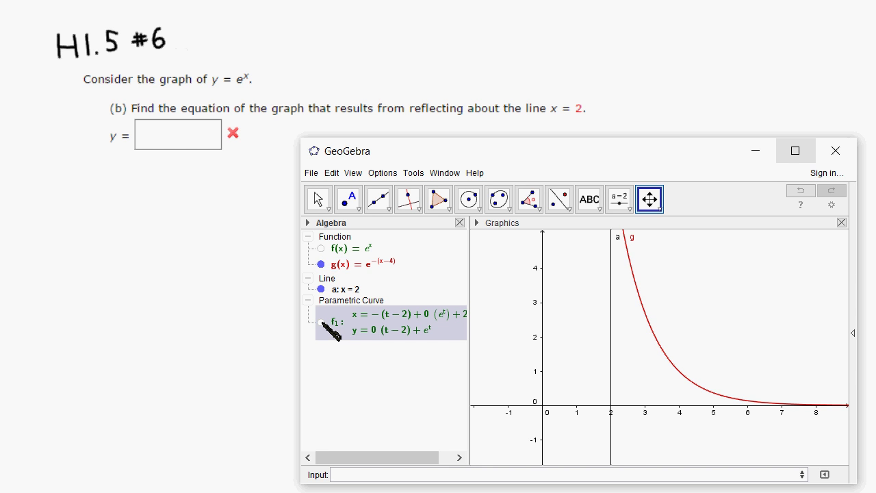
{"action": "left_click", "coordinate": [321, 265]}
{"action": "left_click", "coordinate": [321, 264]}
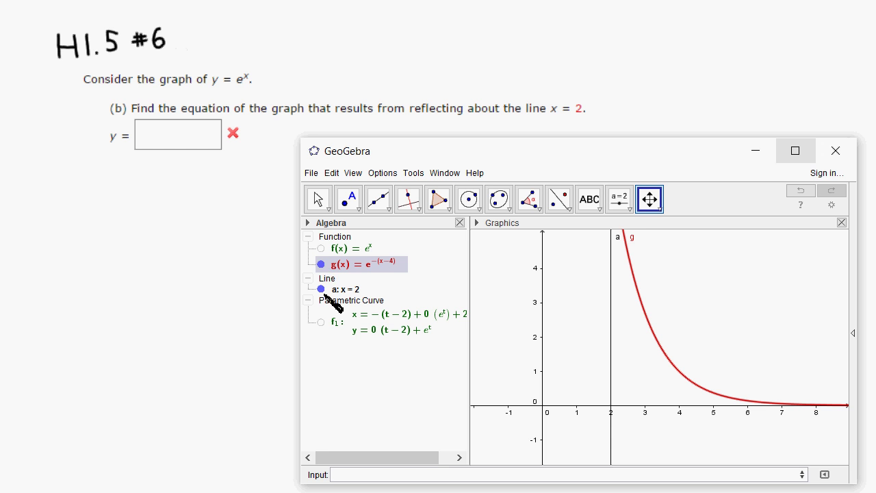
{"action": "left_click", "coordinate": [321, 264]}
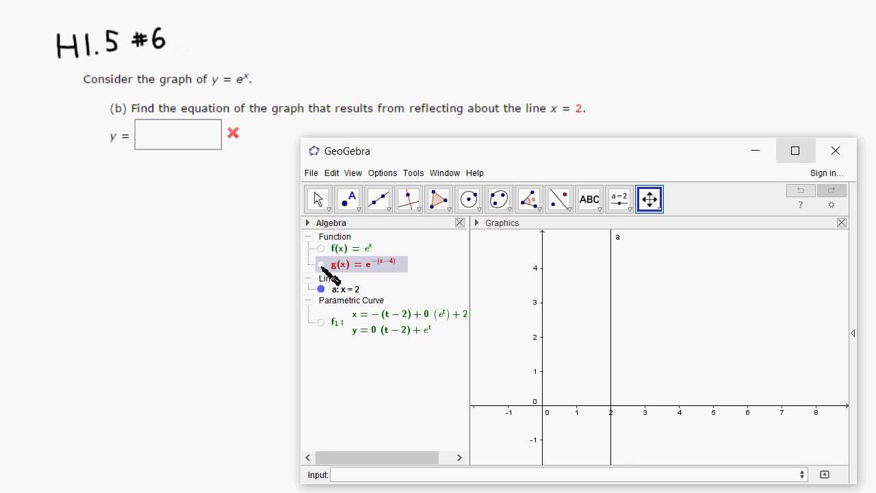
{"action": "left_click", "coordinate": [321, 322]}
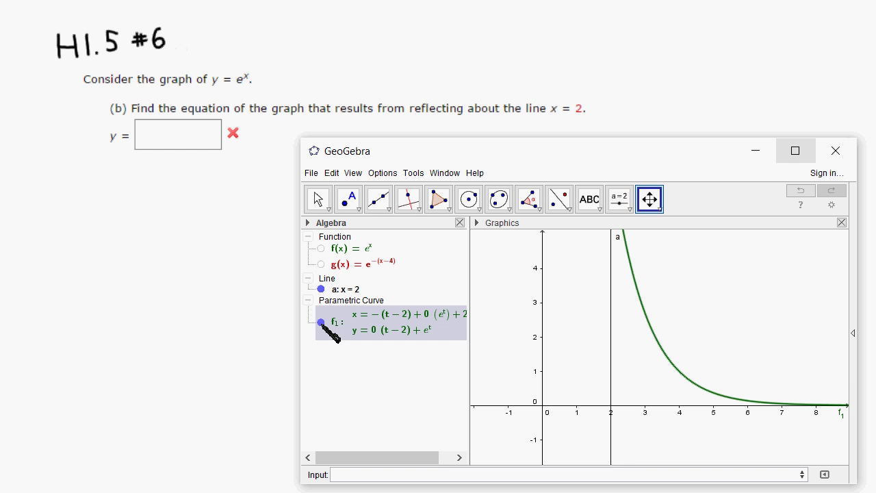
{"action": "left_click", "coordinate": [321, 322]}
{"action": "left_click", "coordinate": [323, 266]}
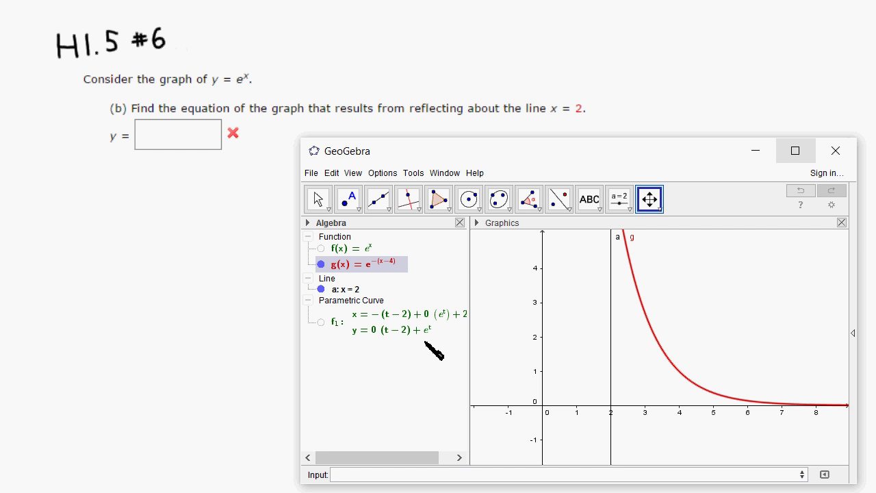
Back in WebAssign, enter e^-(x-4) as the part (b) answer
{"action": "left_click", "coordinate": [164, 137]}
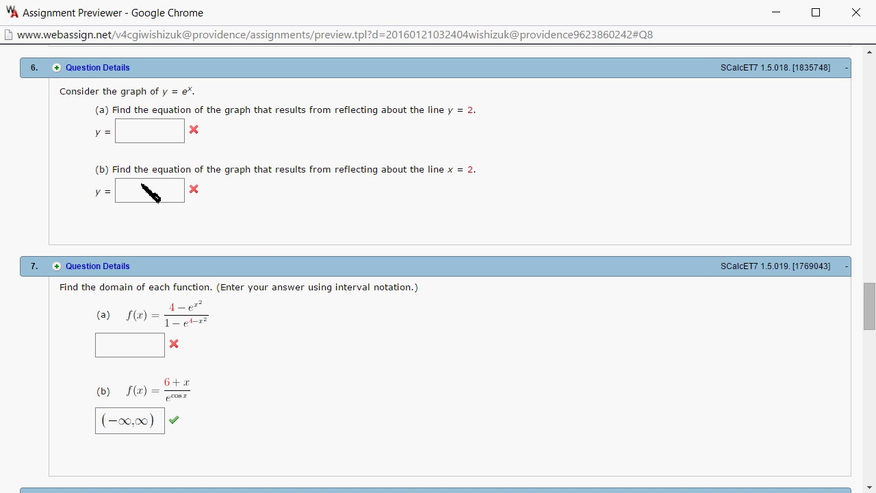
{"action": "left_click", "coordinate": [150, 194]}
{"action": "type", "text": "e"}
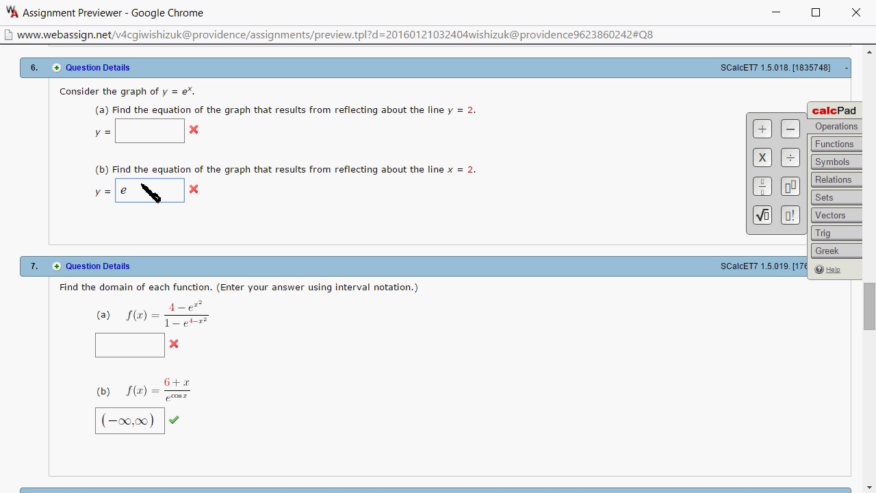
{"action": "type", "text": "^-"}
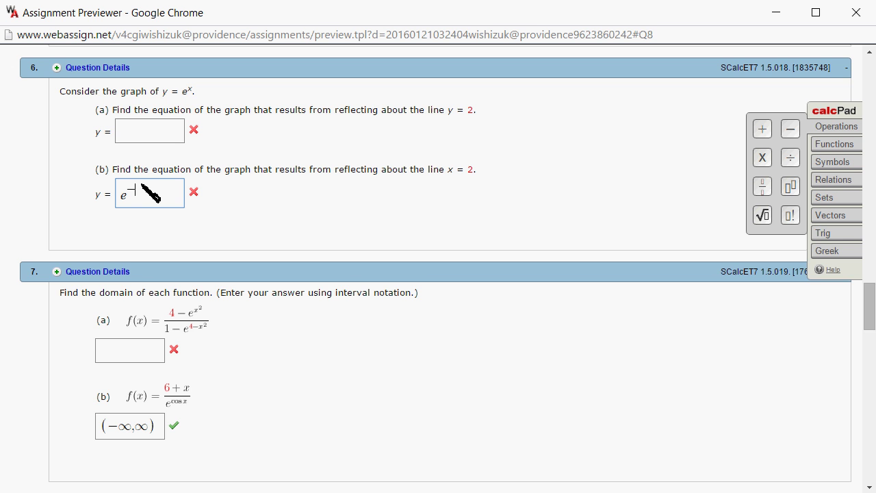
{"action": "type", "text": "(x-2"}
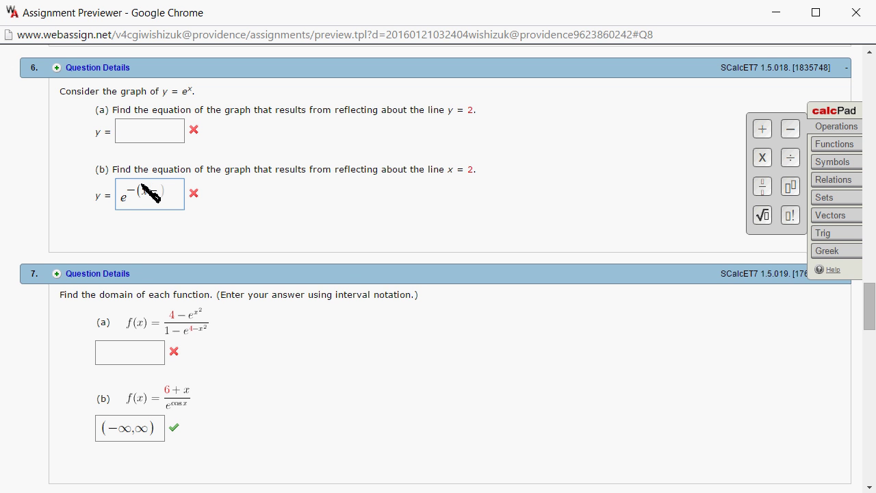
{"action": "type", "text": "4)"}
{"action": "left_click", "coordinate": [290, 230]}
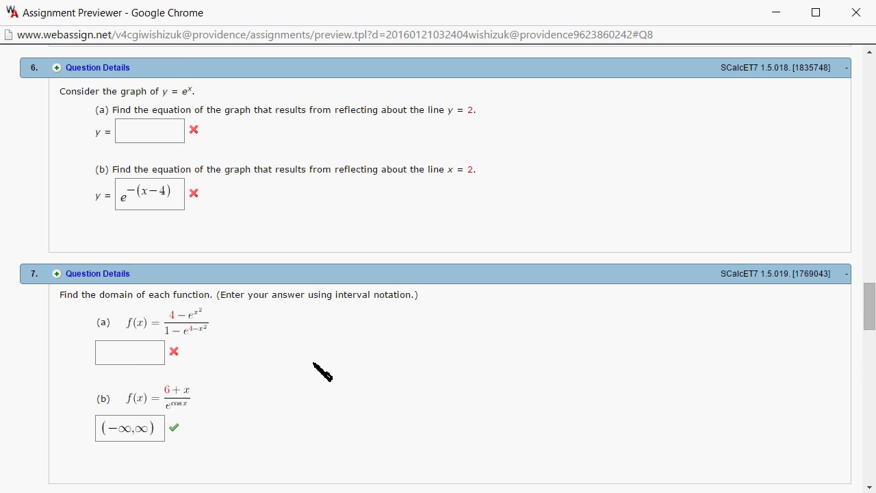
Scroll to the page bottom and send the answers with Submit for Testing
{"action": "scroll", "coordinate": [541, 196], "scroll_direction": "down", "scroll_amount": 2}
{"action": "scroll", "coordinate": [565, 157], "scroll_direction": "down", "scroll_amount": 5}
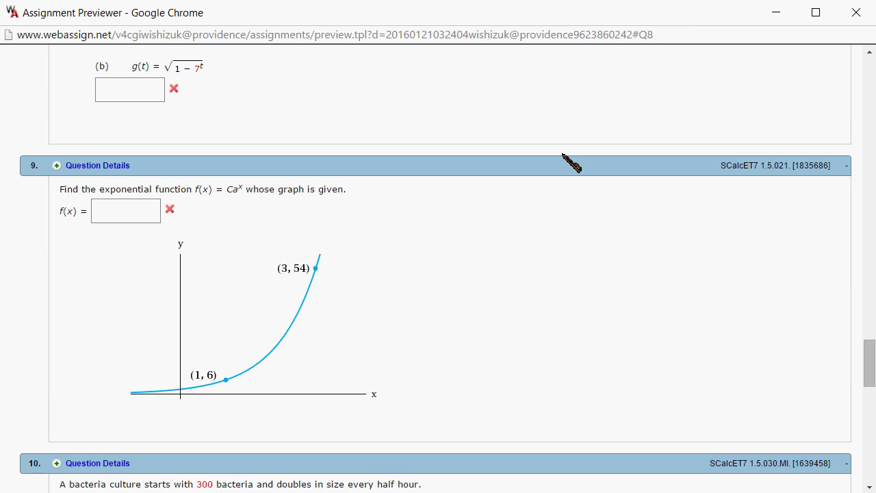
{"action": "scroll", "coordinate": [565, 166], "scroll_direction": "down", "scroll_amount": 5}
{"action": "scroll", "coordinate": [589, 152], "scroll_direction": "down", "scroll_amount": 3}
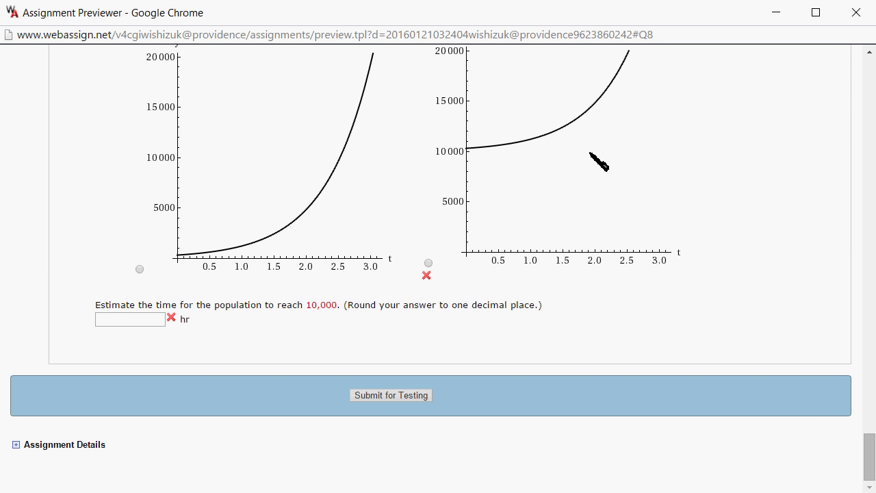
{"action": "left_click", "coordinate": [399, 400]}
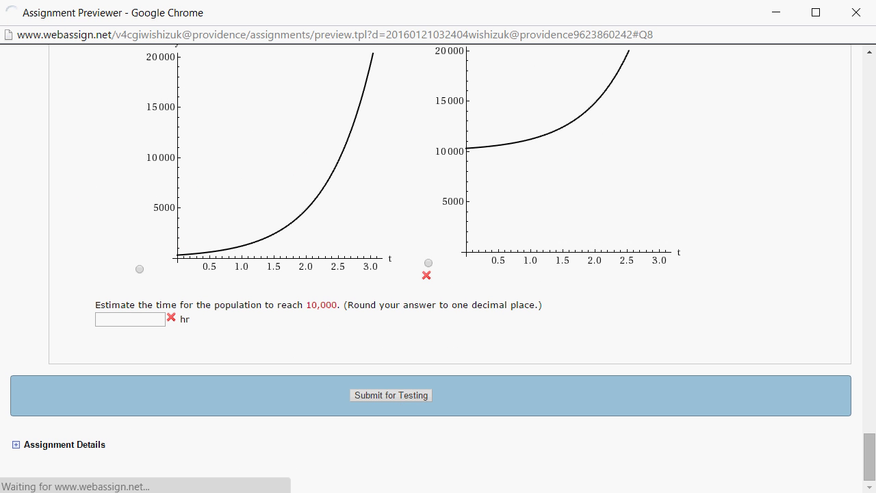